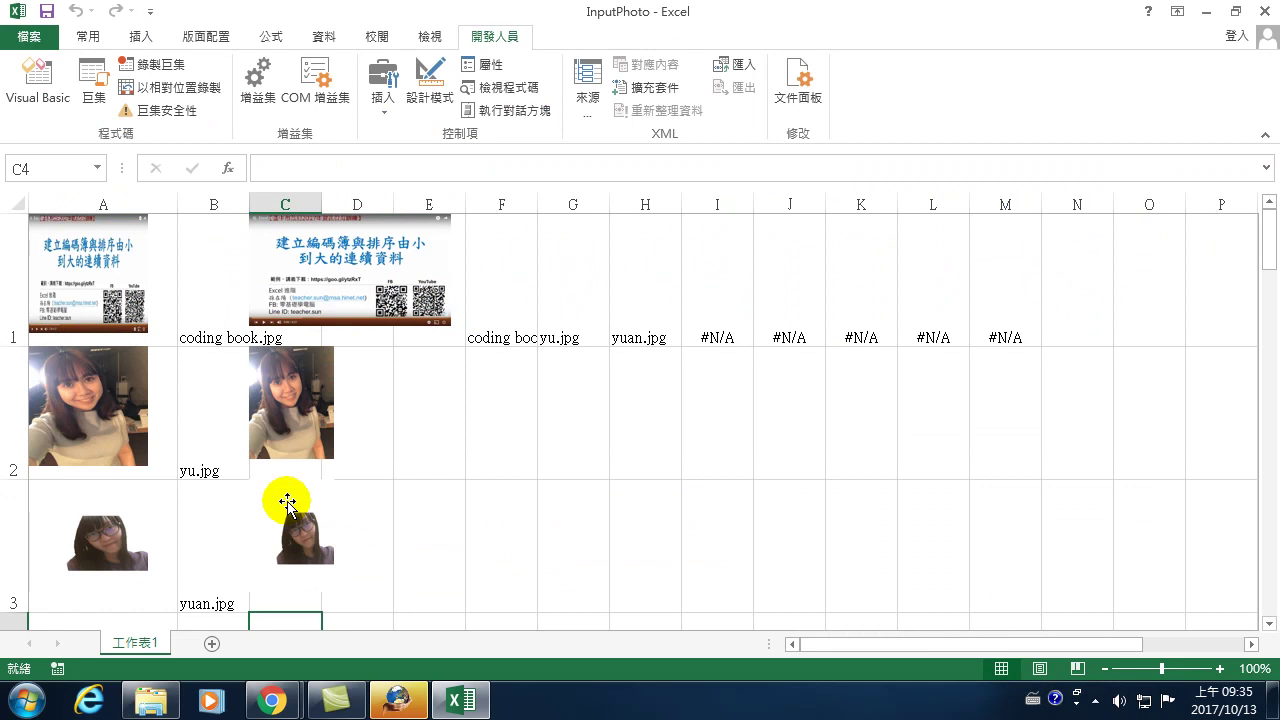
Check the filenames in B1:B3 and the FileName formula in row 1, then bring up the ttt folder window.
drag(195, 252, 190, 570)
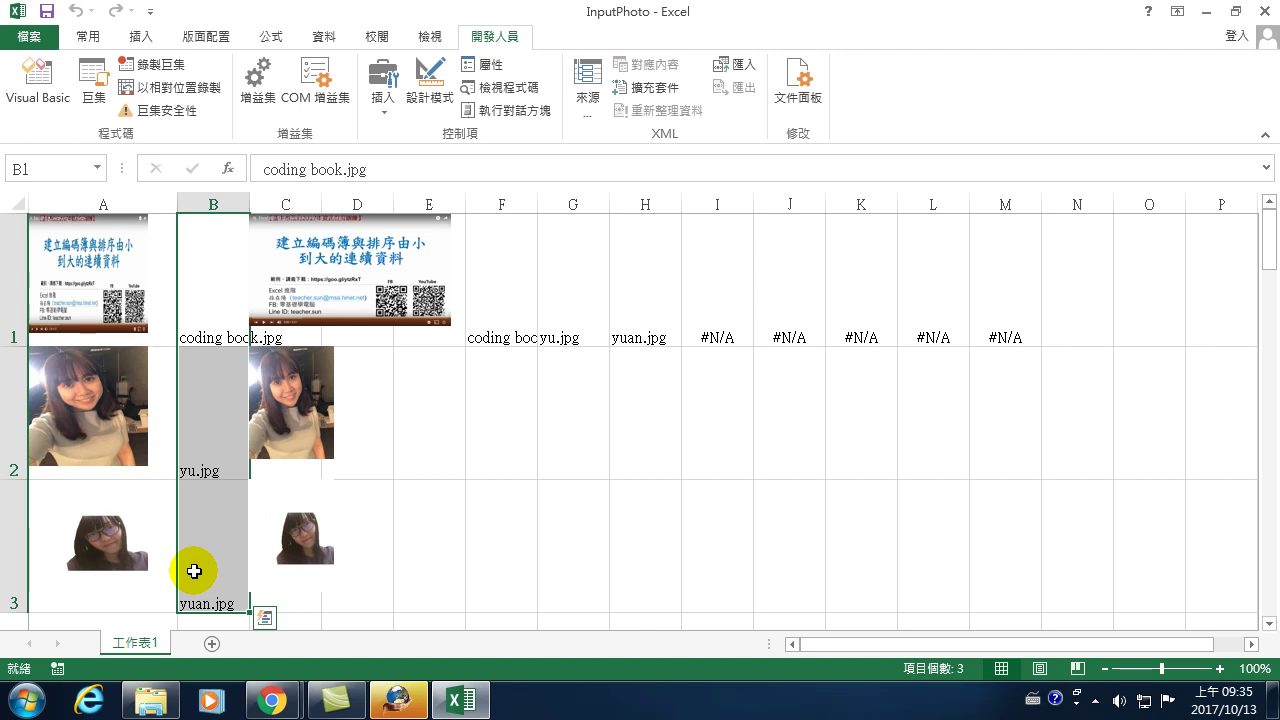
click(1098, 259)
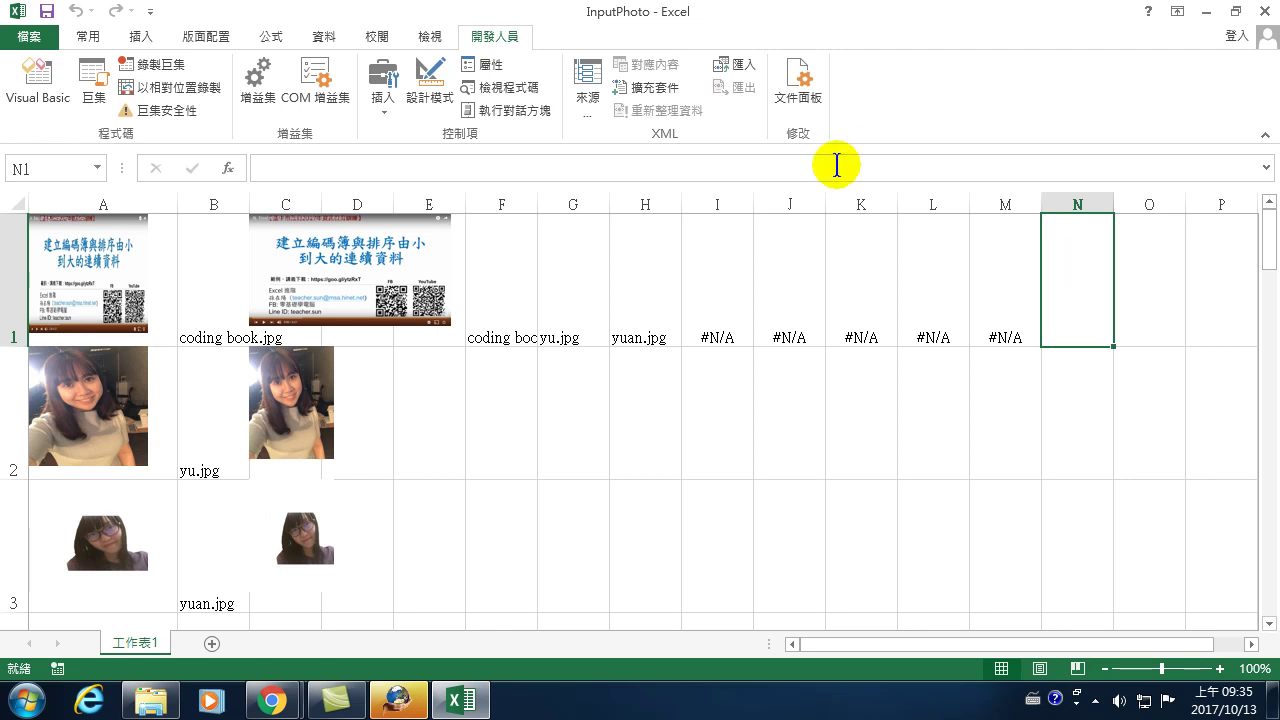
drag(480, 278, 663, 290)
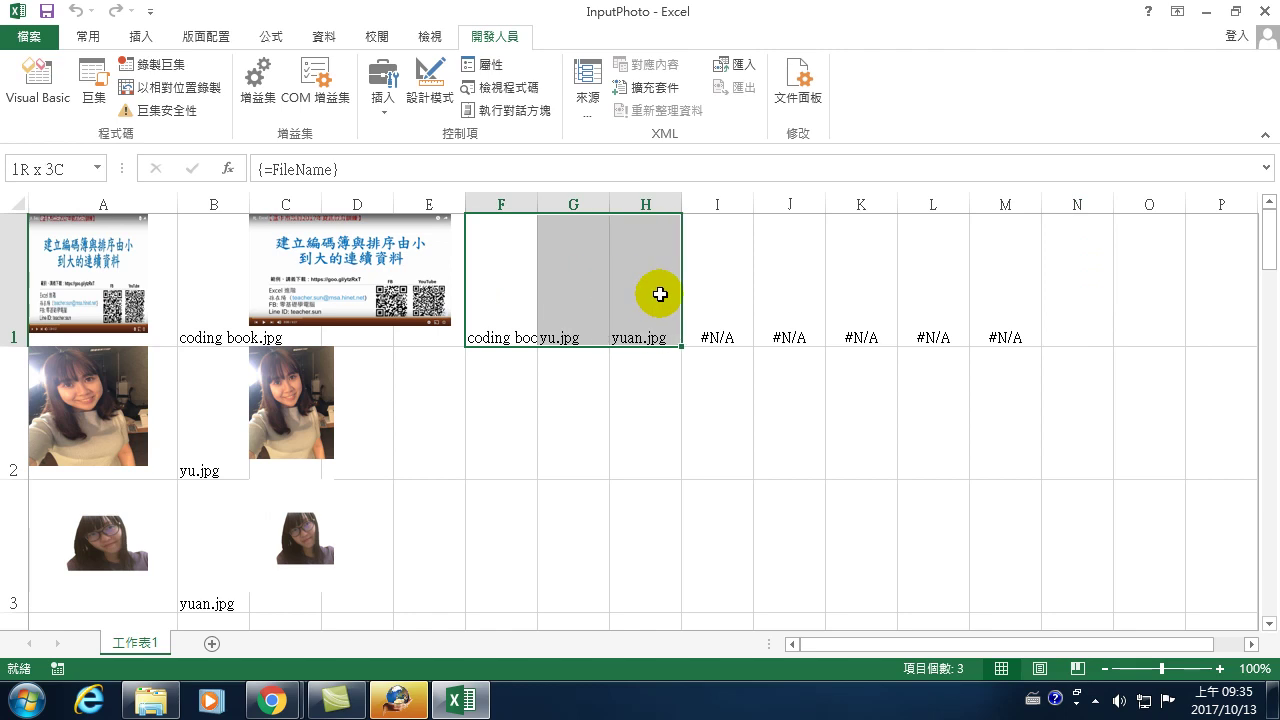
click(150, 700)
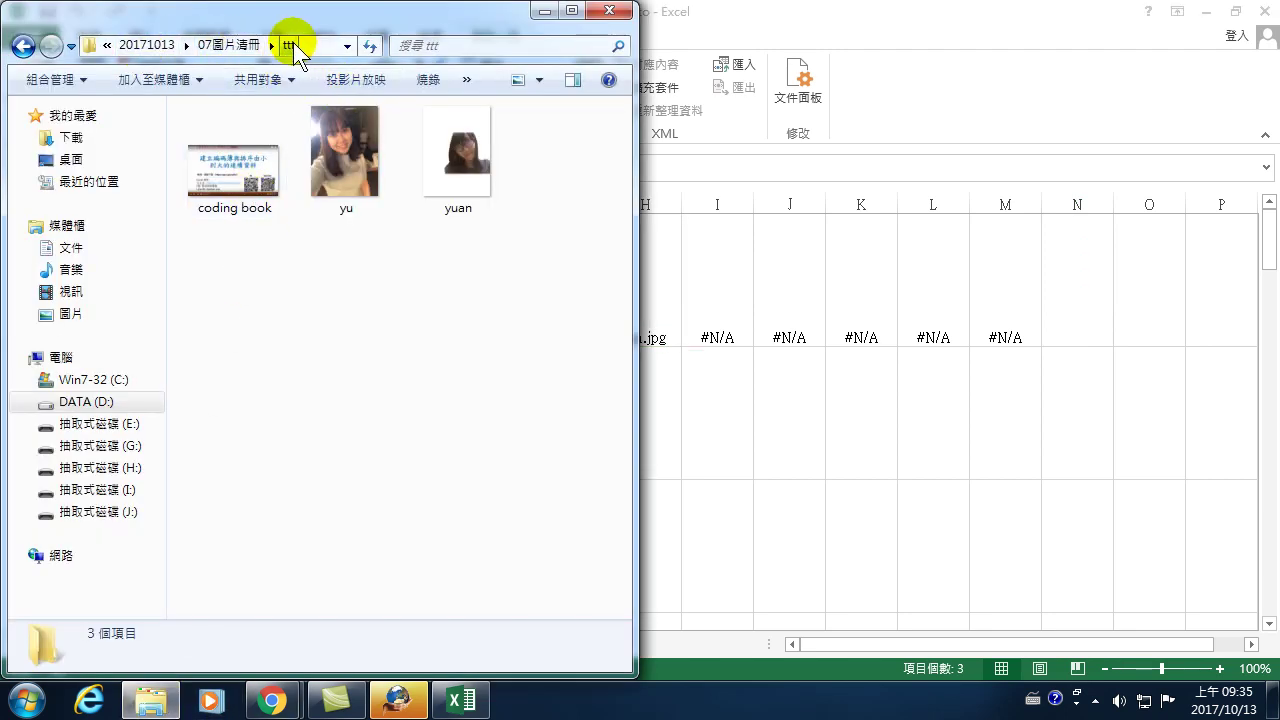
Navigate Explorer to D:\Excel VBA課程\20171013\07圖片清冊\ttt.
click(100, 400)
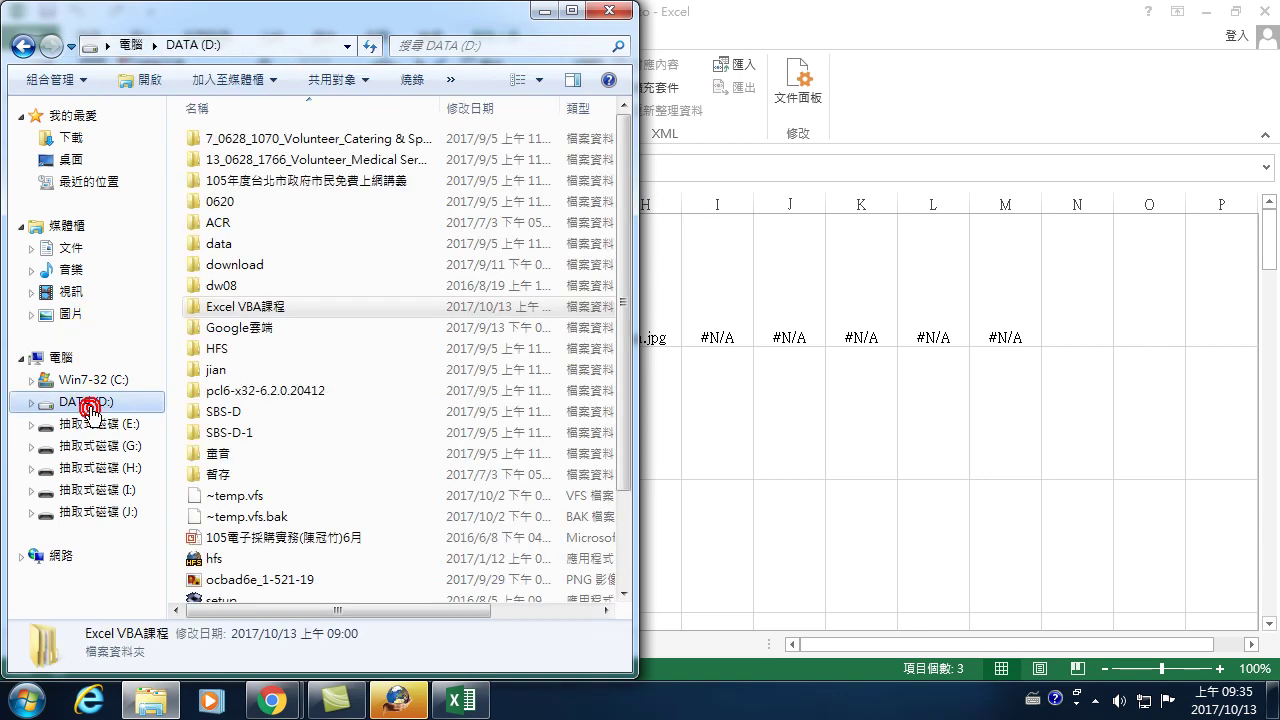
double_click(242, 306)
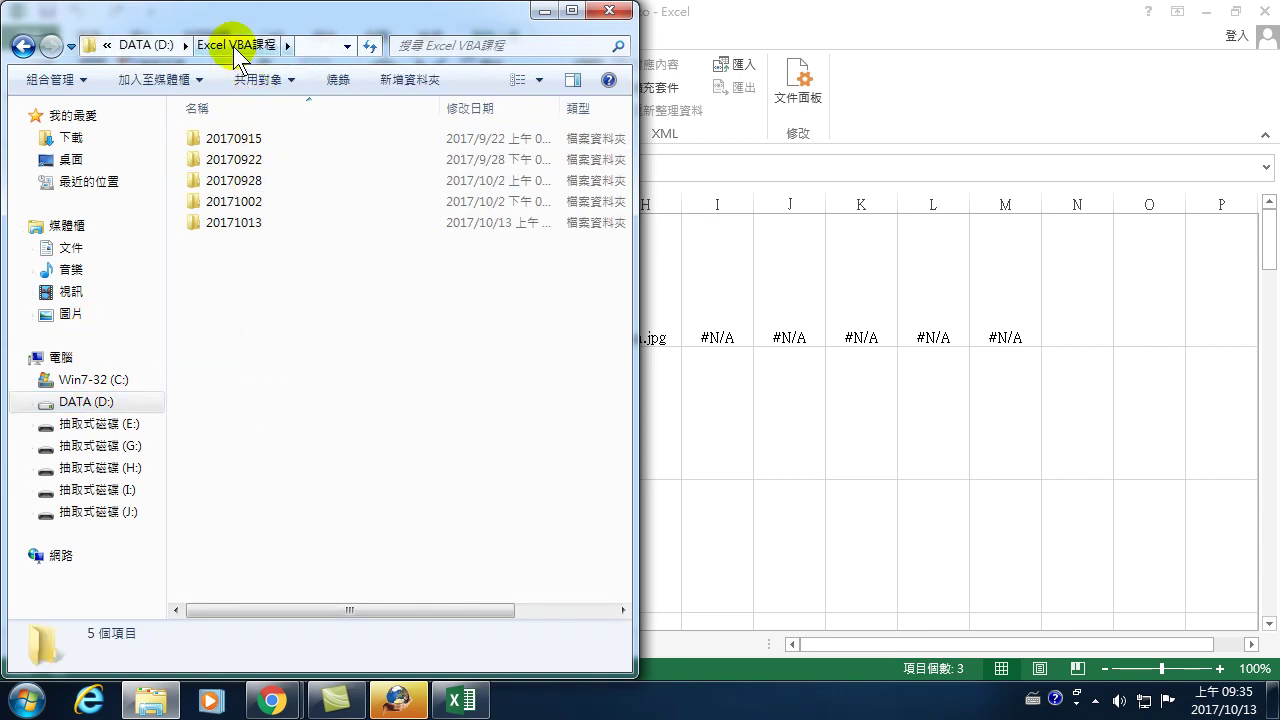
double_click(238, 222)
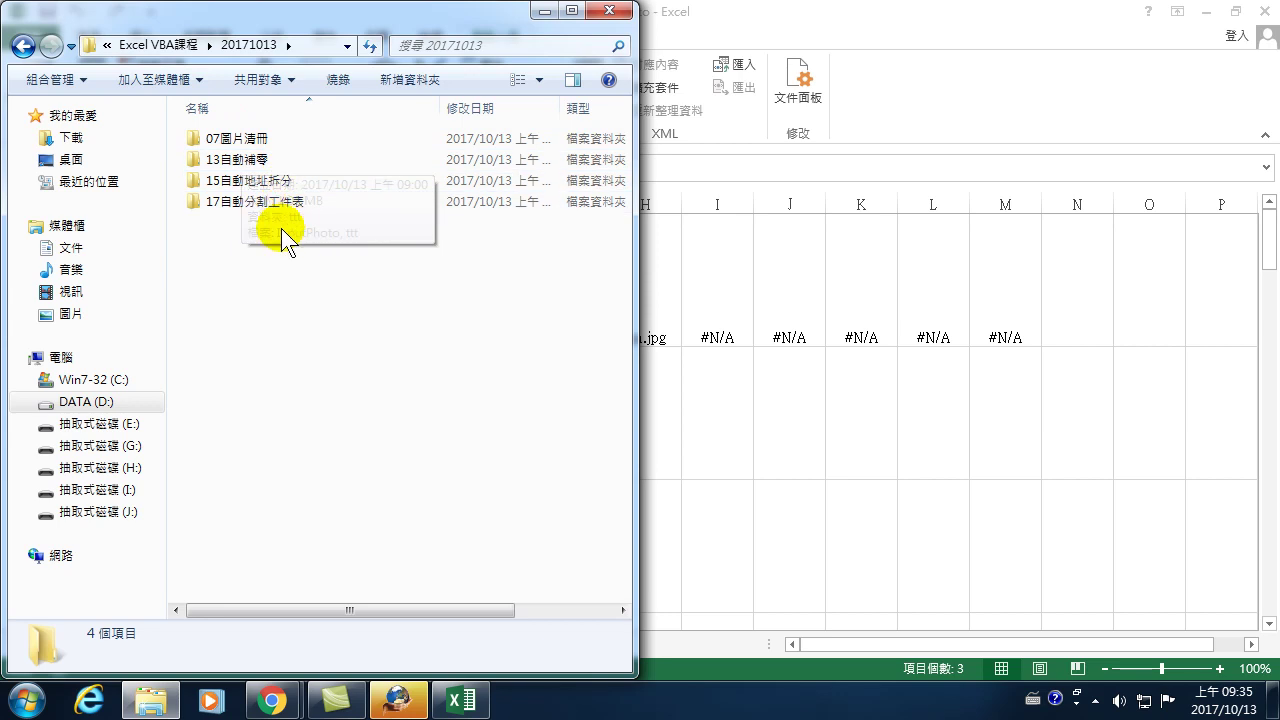
click(235, 133)
double_click(240, 140)
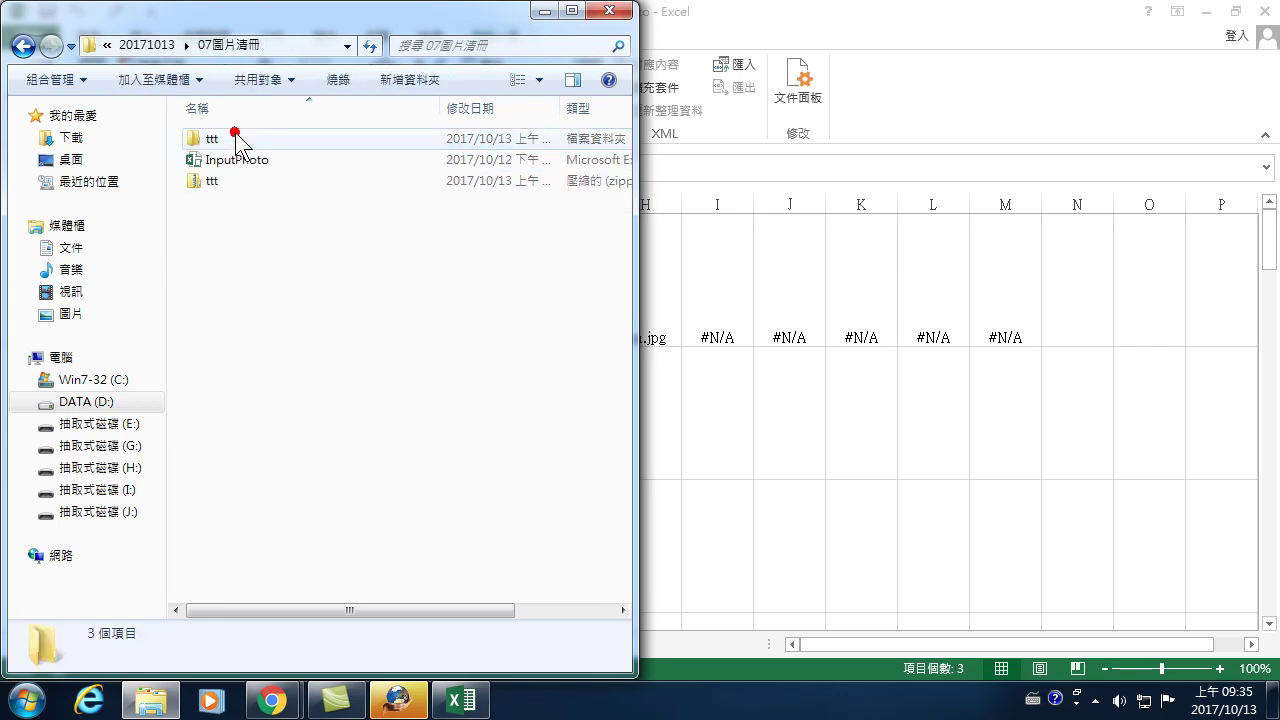
double_click(208, 142)
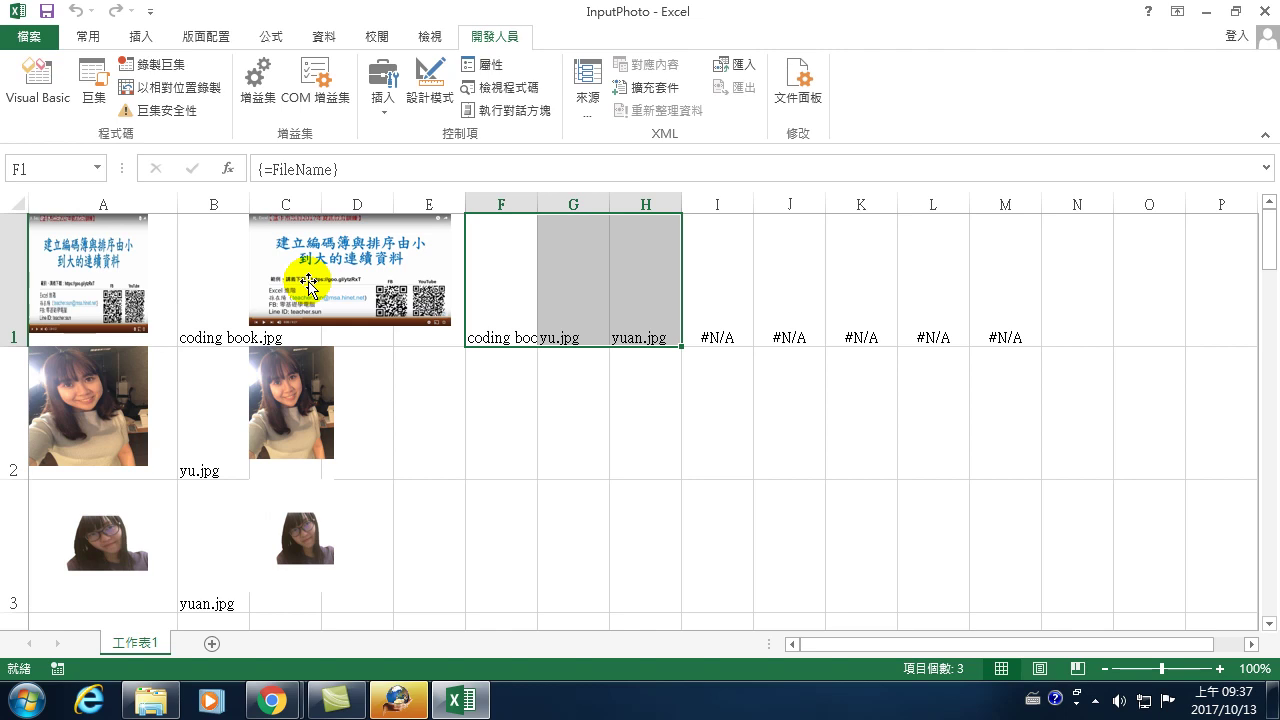
With B1 selected, switch macro recording to Use Relative References.
click(205, 289)
click(206, 289)
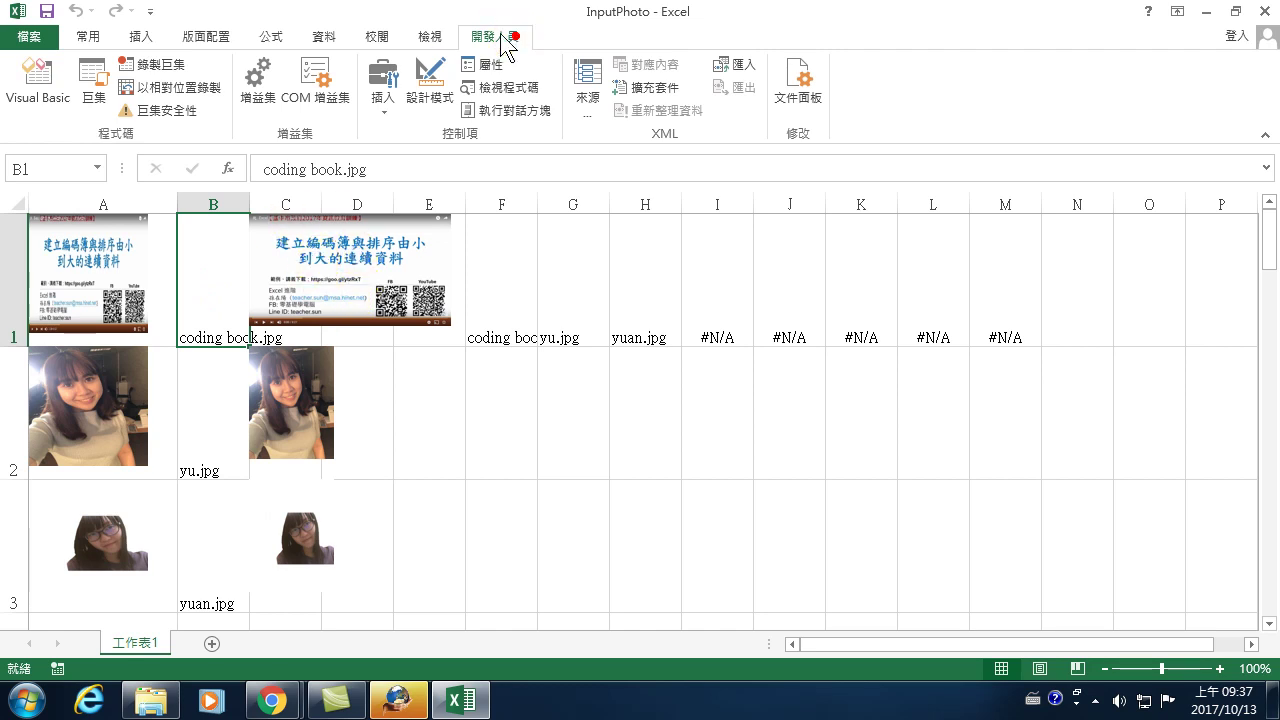
click(160, 87)
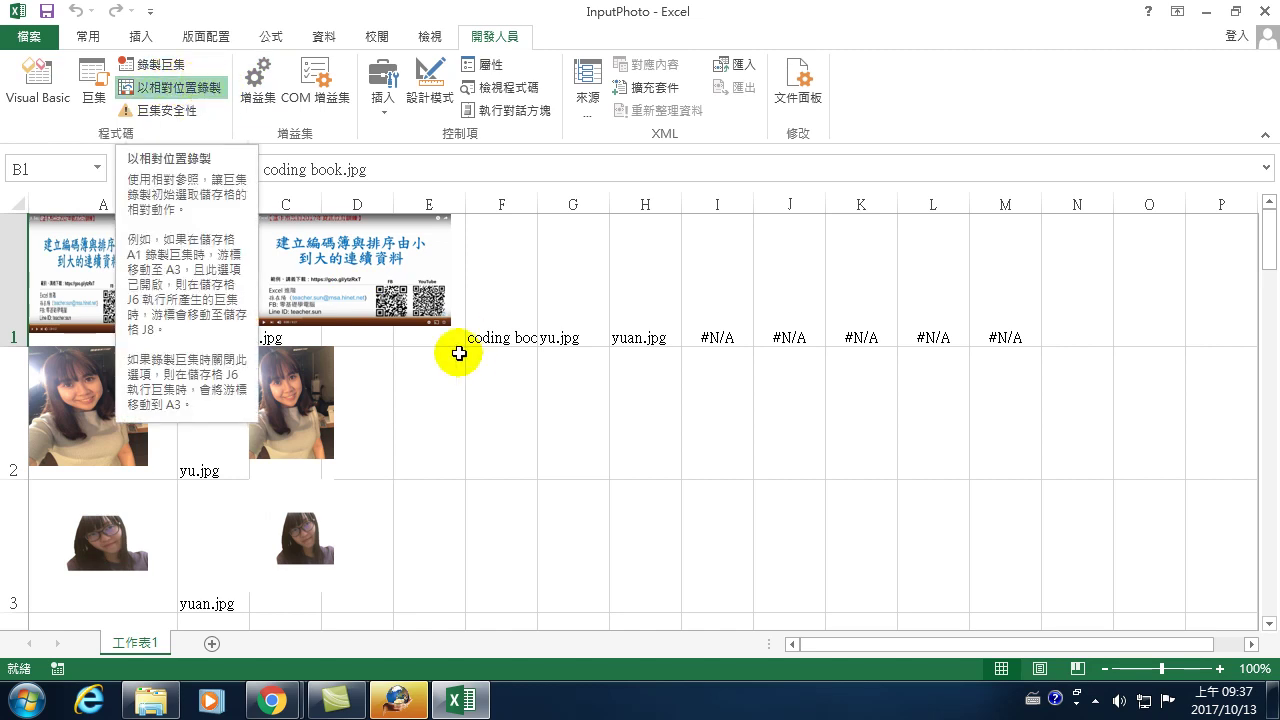
Delete the three pictures in C1, C2 and C3, leaving C1 selected.
click(305, 272)
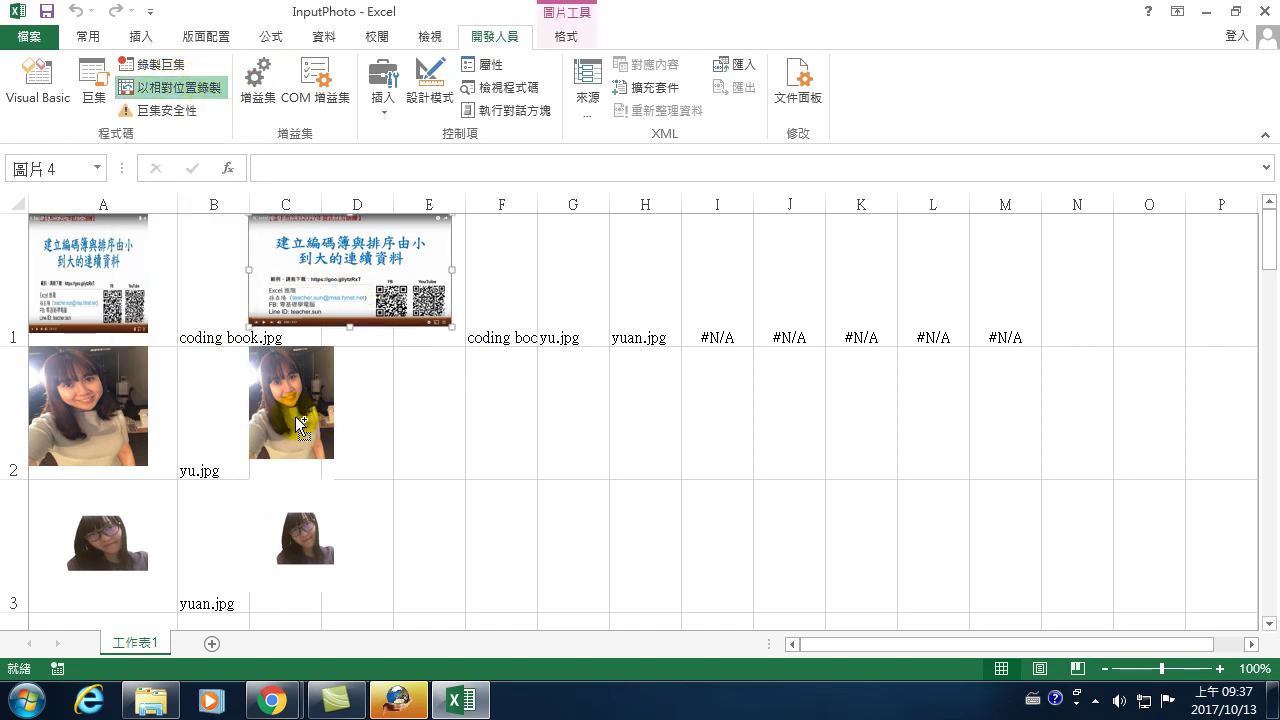
ctrl+click(295, 415)
ctrl+click(305, 540)
key(Delete)
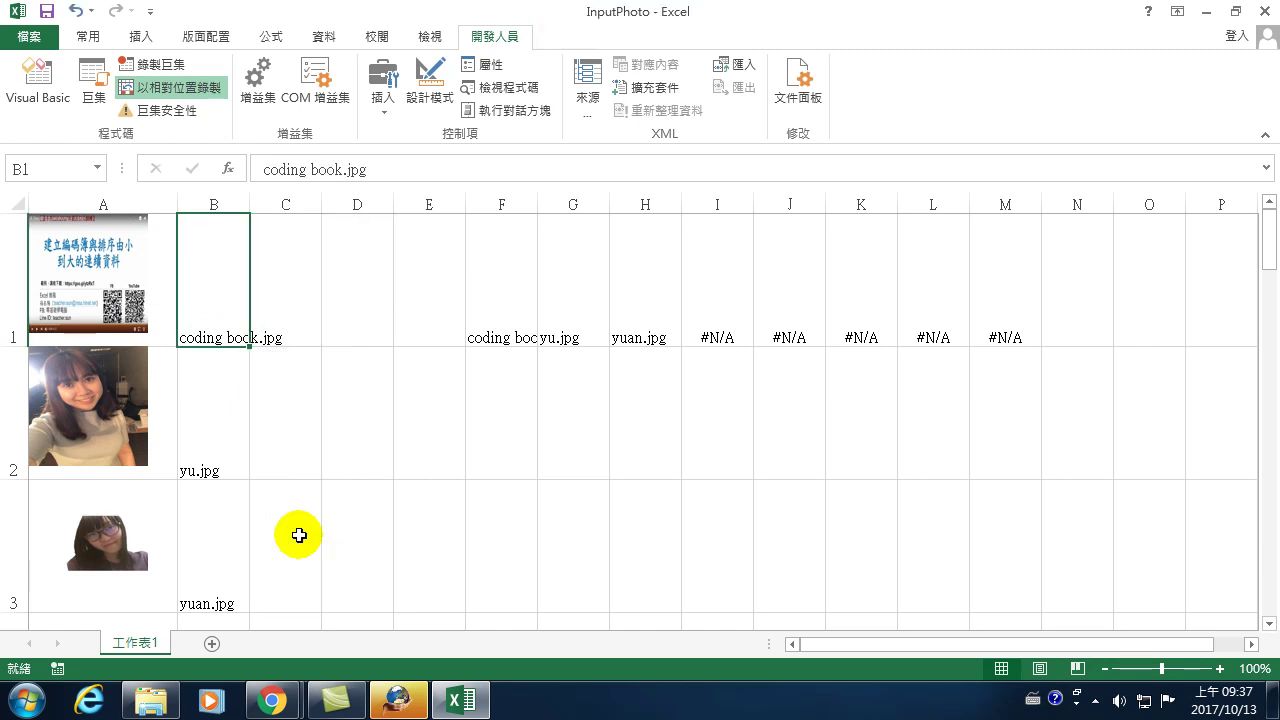
click(287, 251)
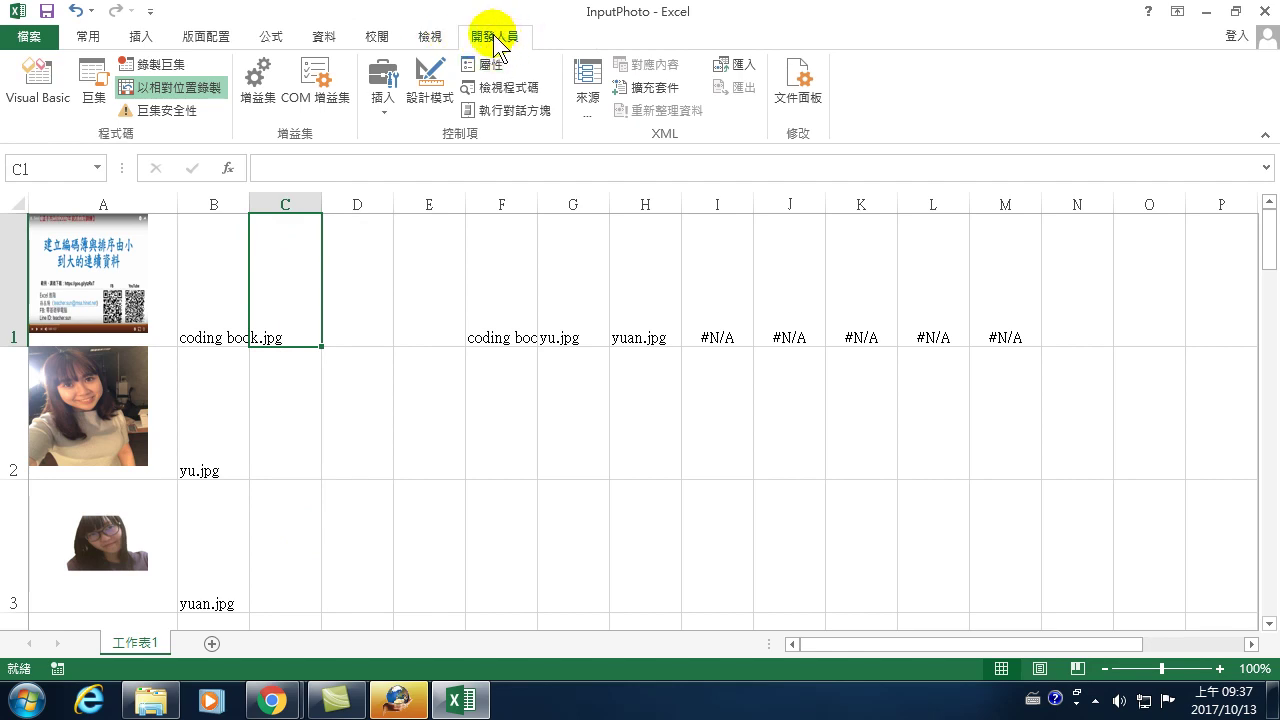
Insert the coding book image from D:\Excel VBA課程\20171013\07圖片清冊\ttt at C1.
click(144, 38)
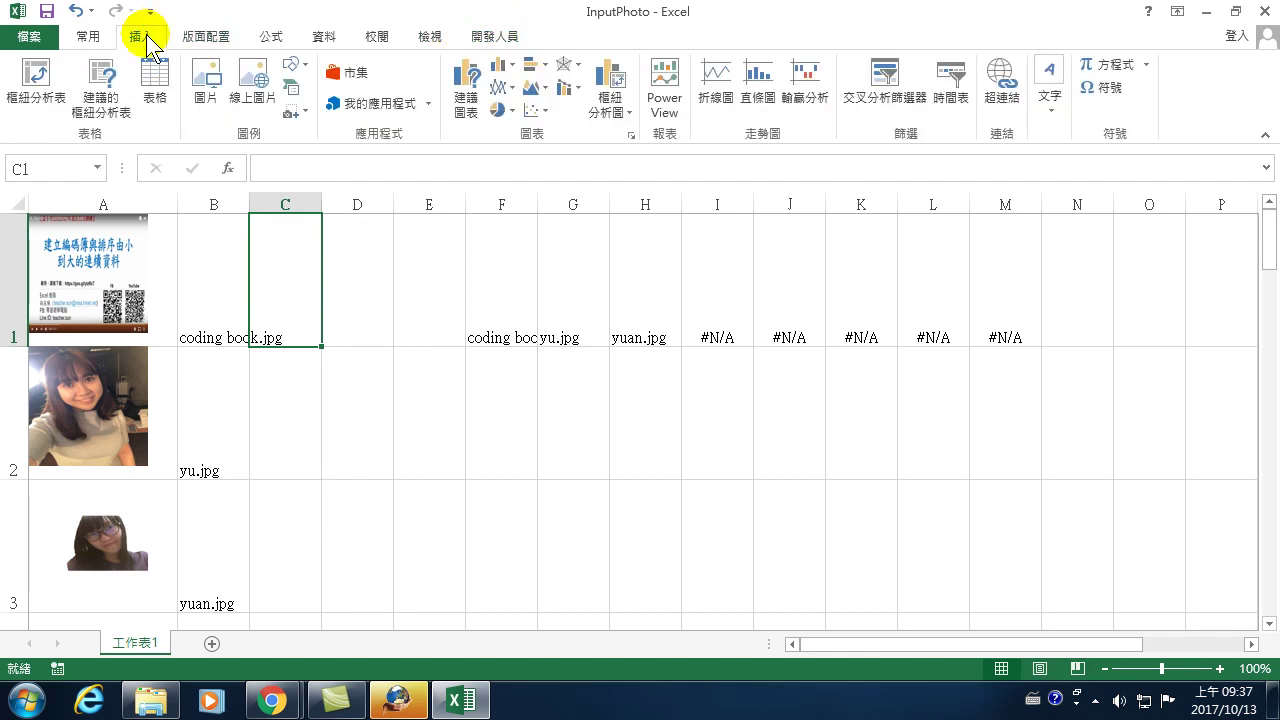
click(205, 85)
click(205, 85)
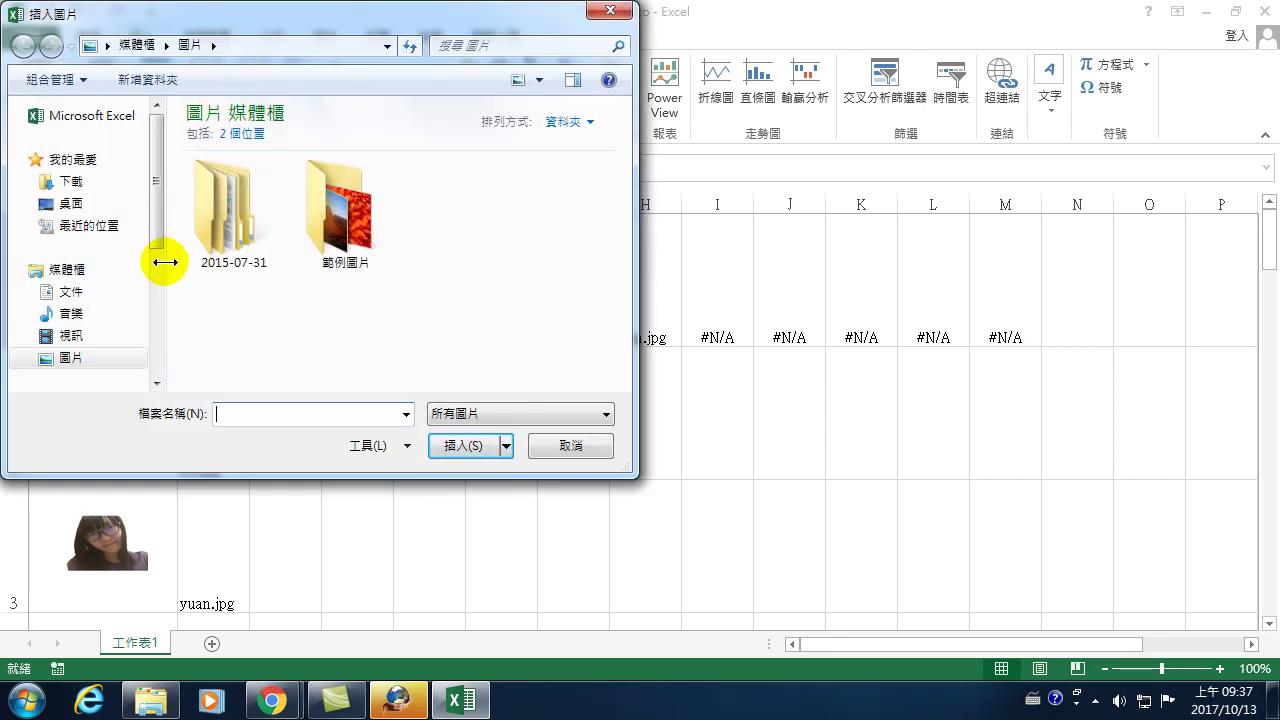
drag(156, 228, 150, 317)
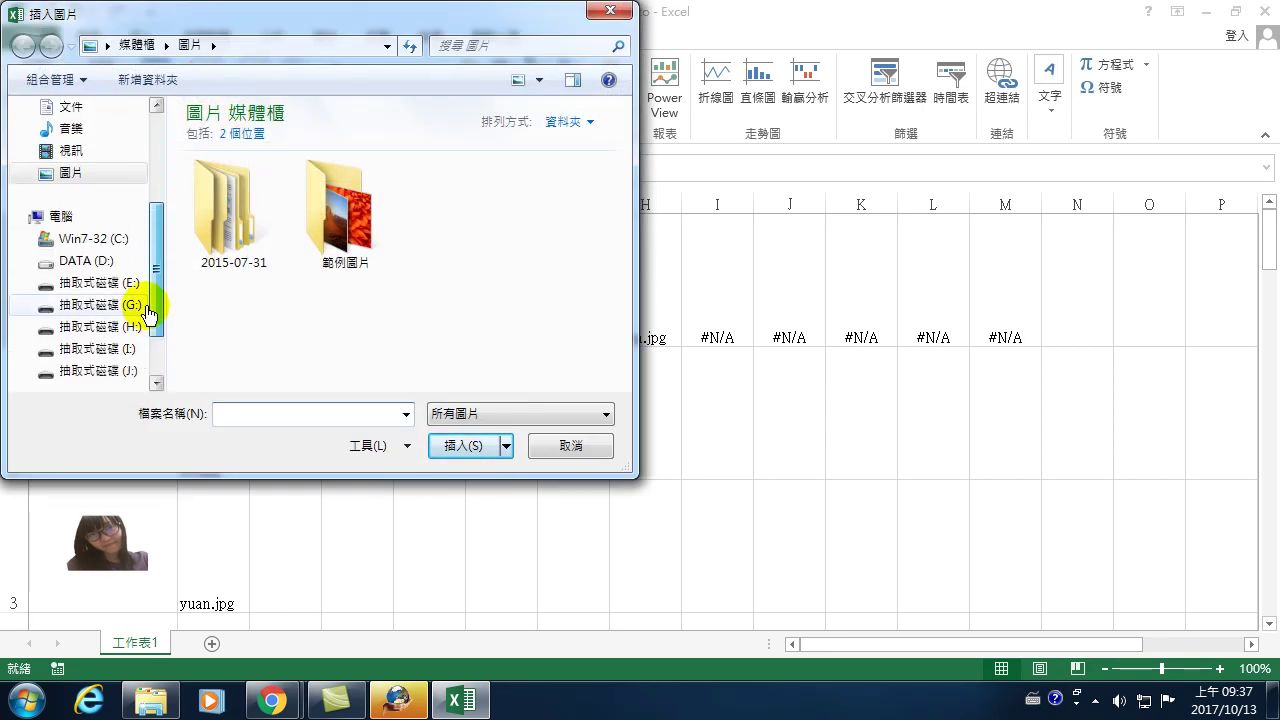
click(95, 260)
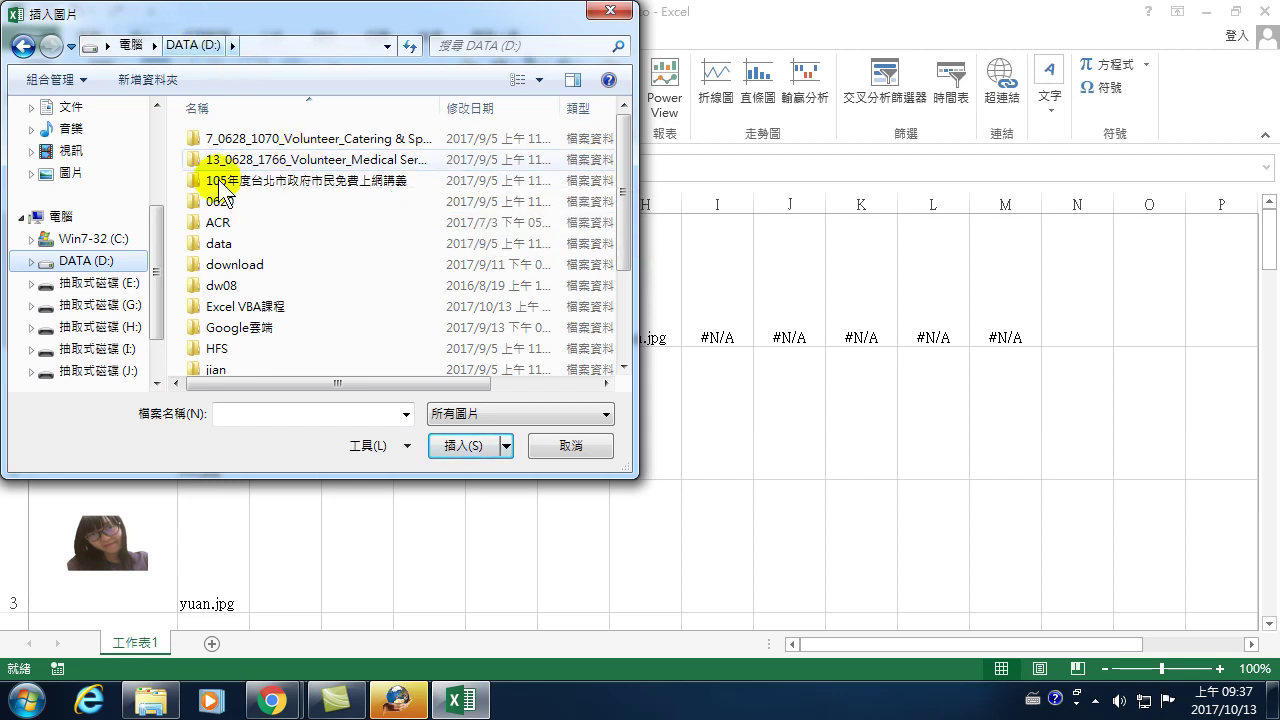
double_click(236, 306)
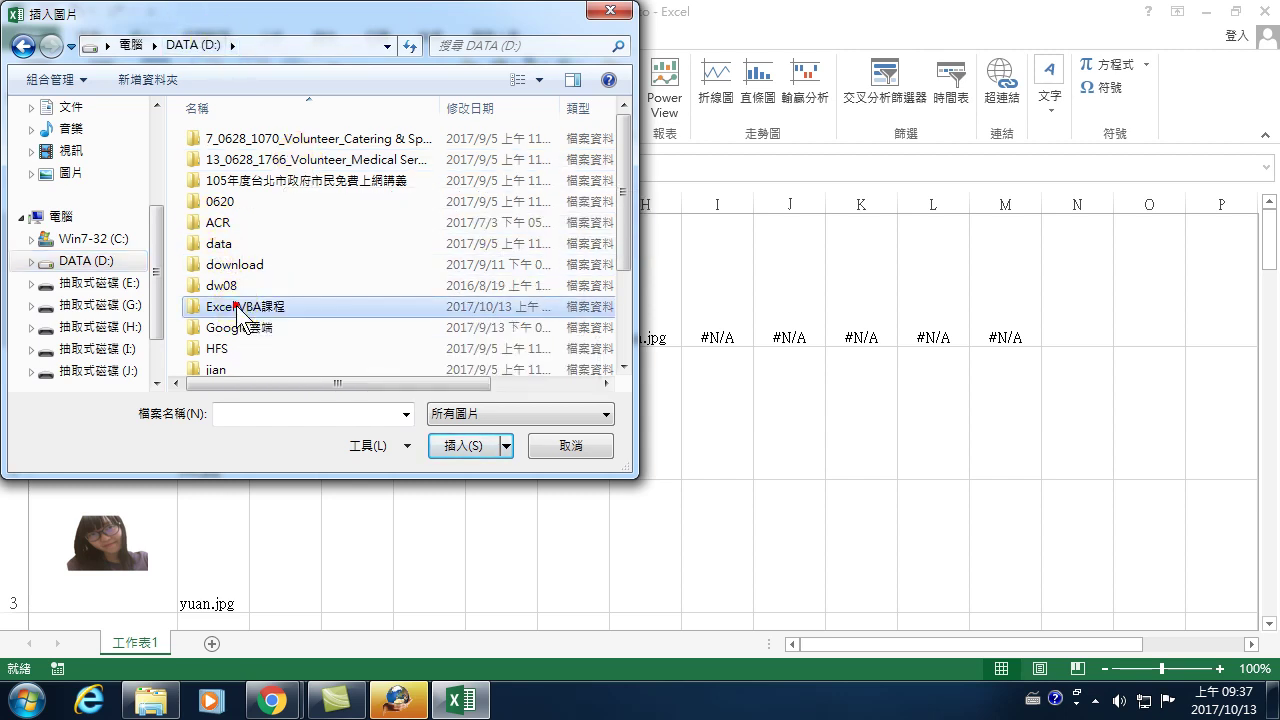
double_click(228, 222)
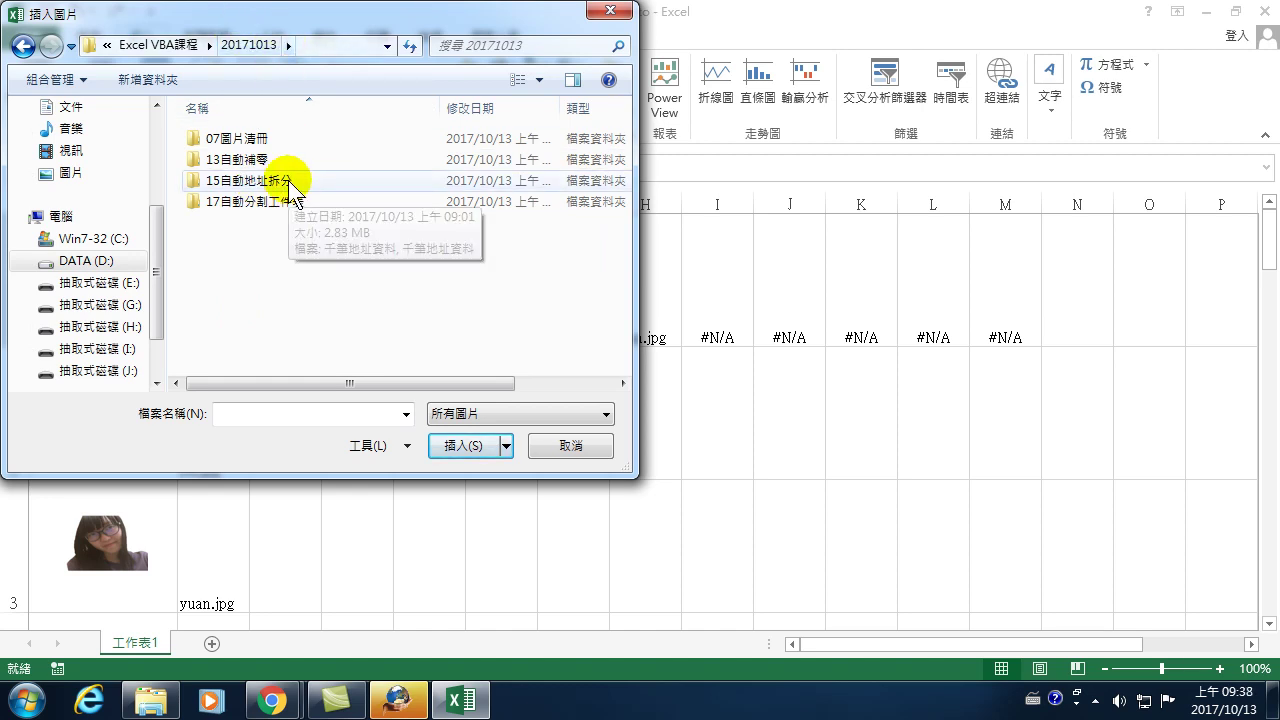
double_click(244, 148)
double_click(208, 137)
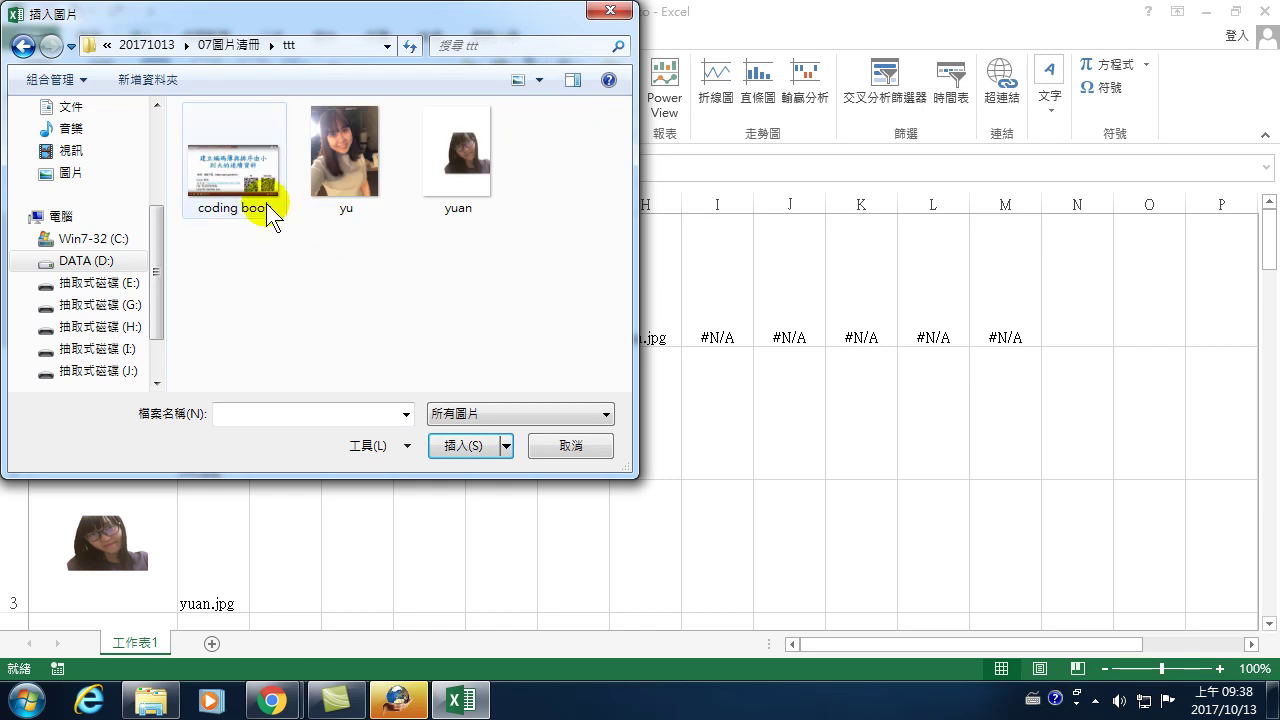
click(258, 188)
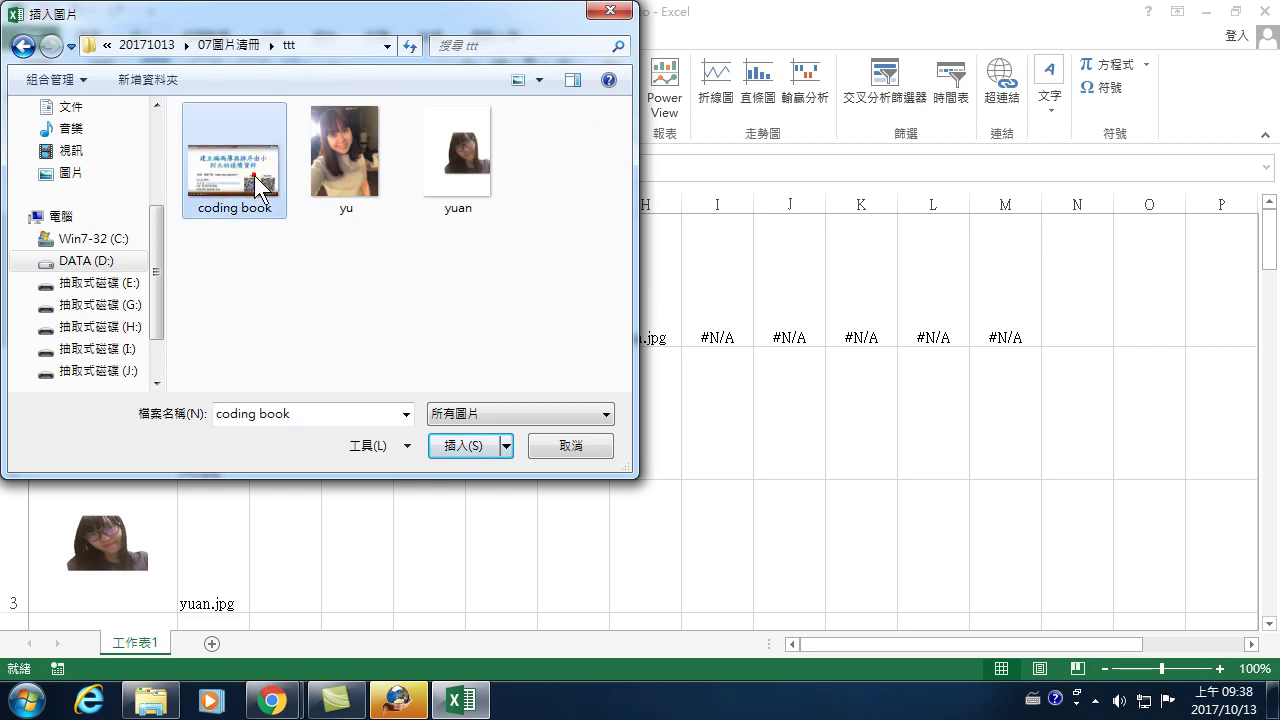
click(447, 449)
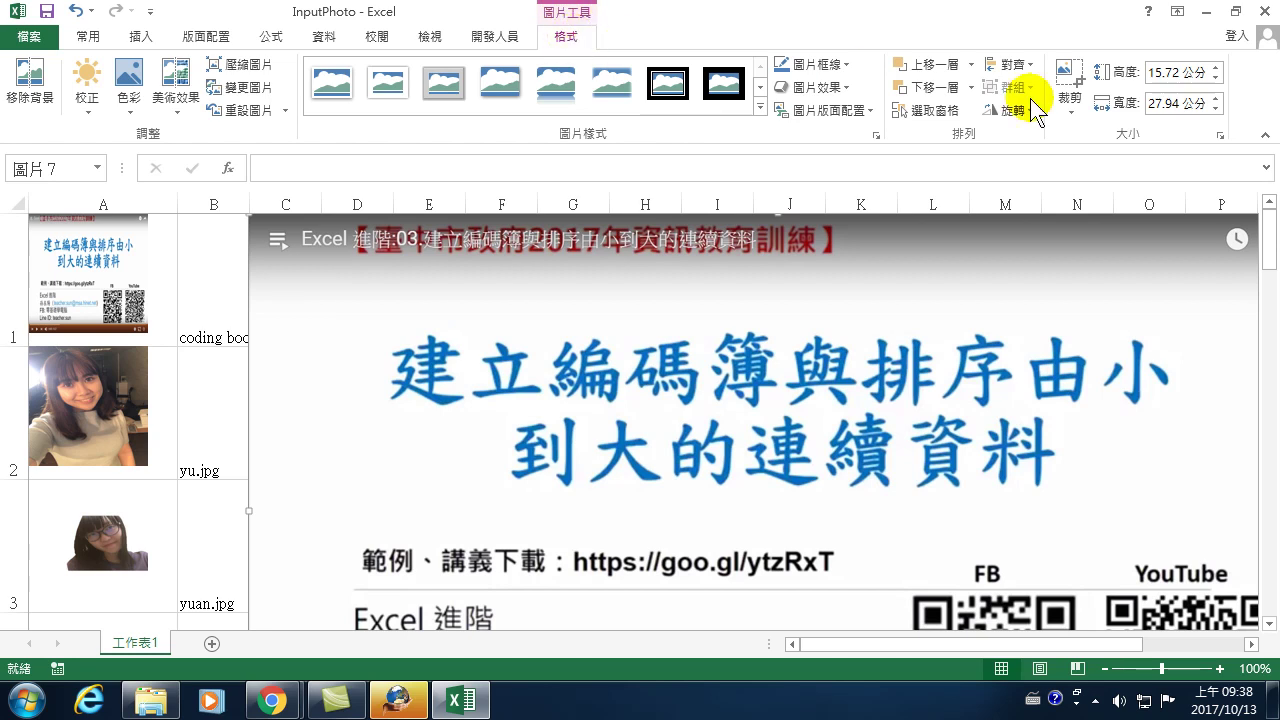
Resize the coding book picture to a 2 cm height, 3.56 cm wide.
click(1172, 73)
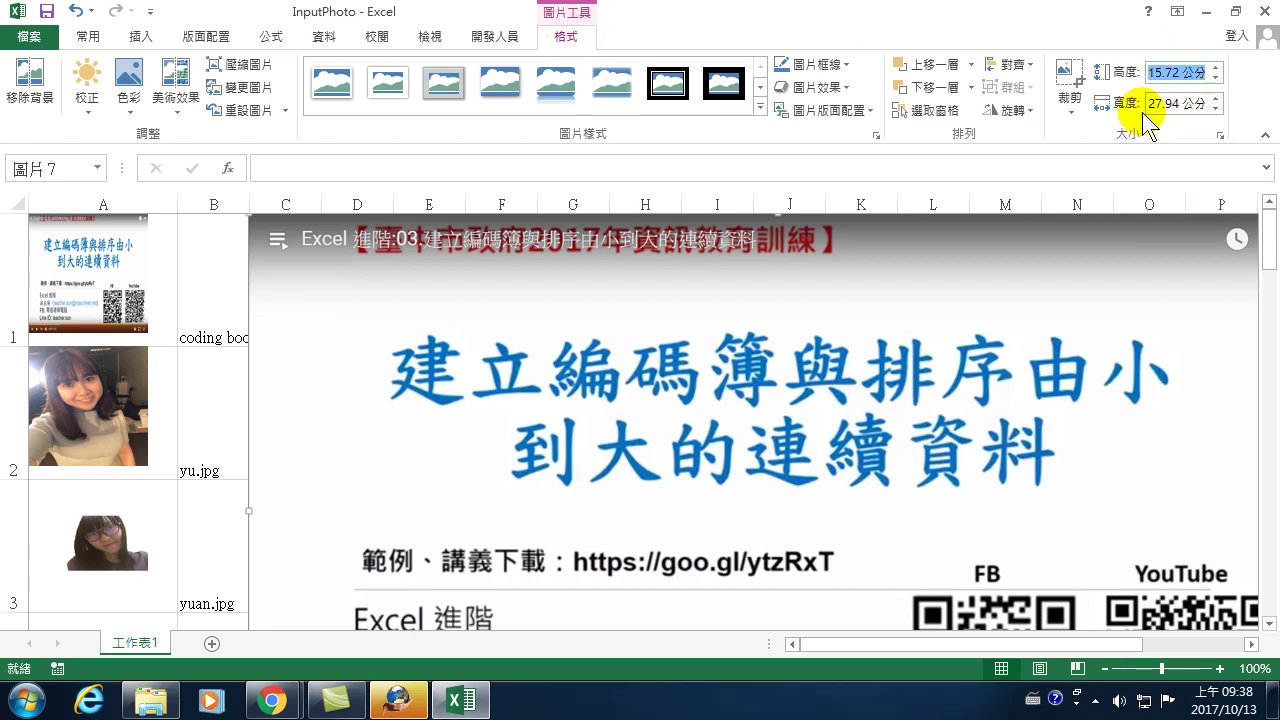
text(2)
key(Return)
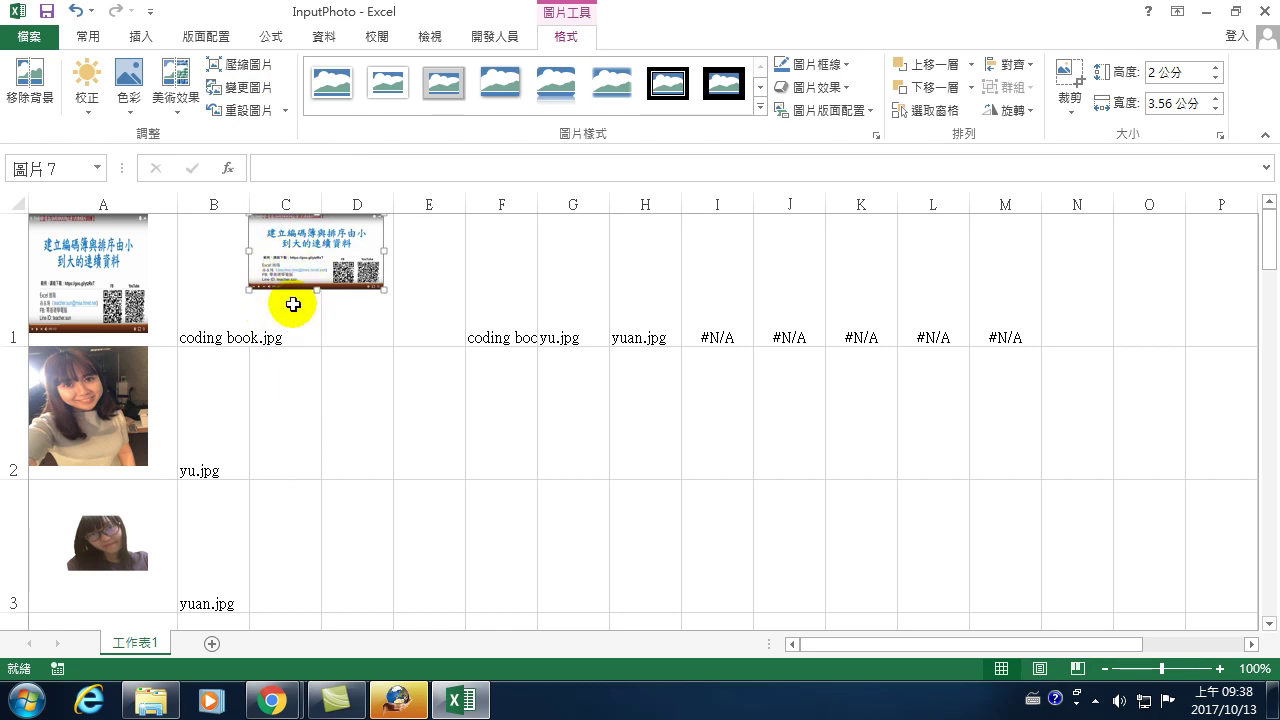
click(289, 407)
click(289, 407)
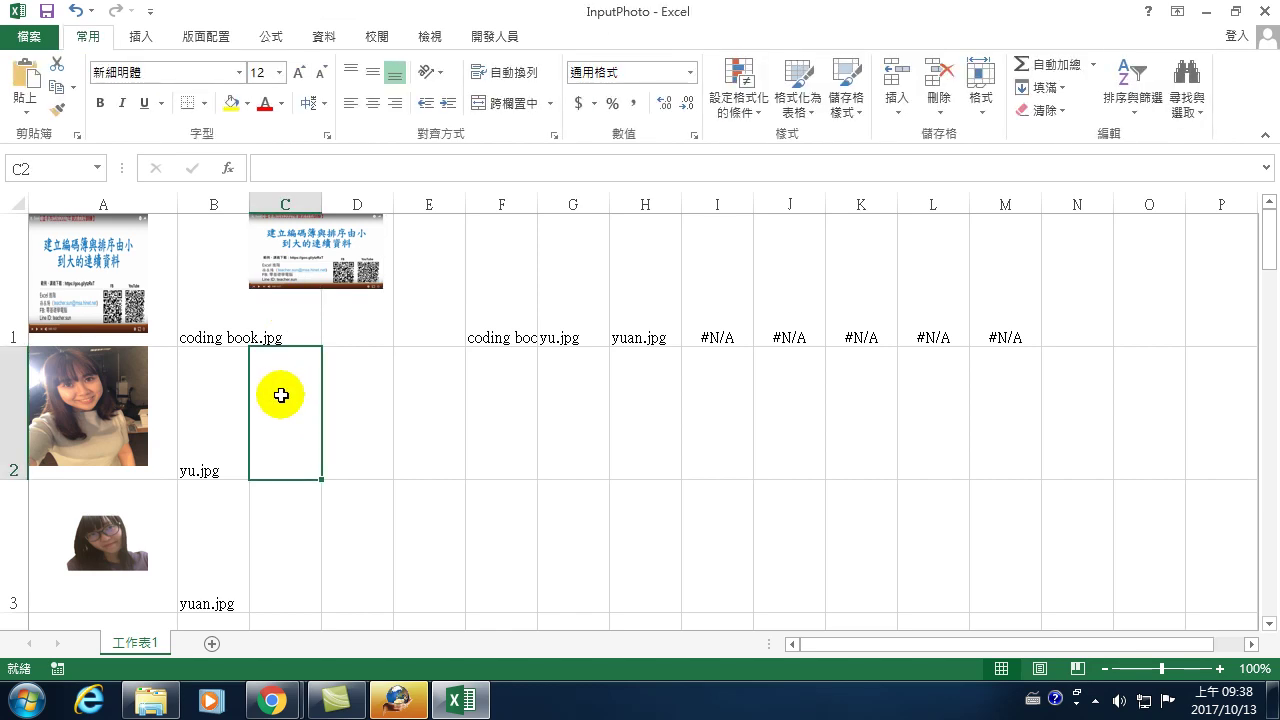